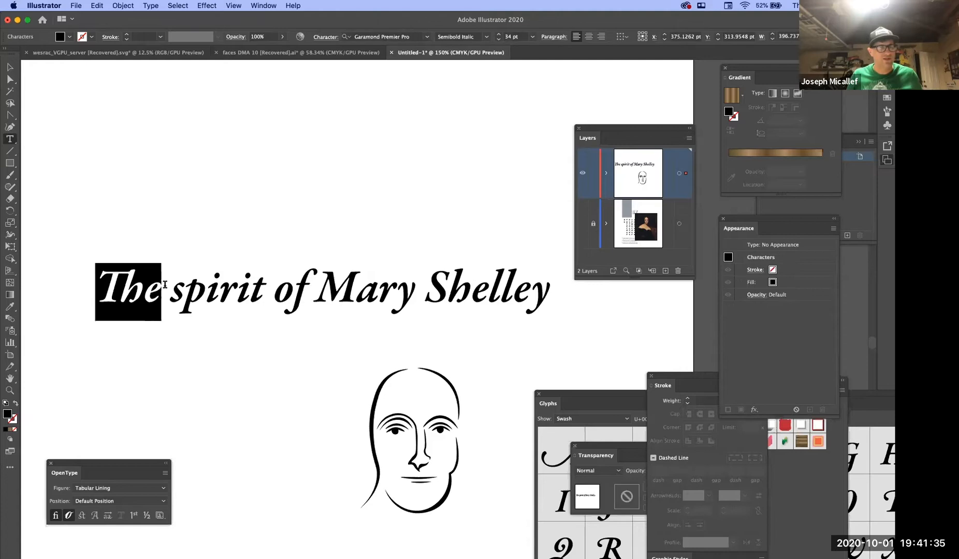
Check which alternate glyphs are offered for the final e of "The" and the sp and t of "spirit" in the heading
click(144, 288)
mouse_move(145, 288)
mouse_down()
mouse_move(159, 291)
mouse_move(150, 293)
mouse_up()
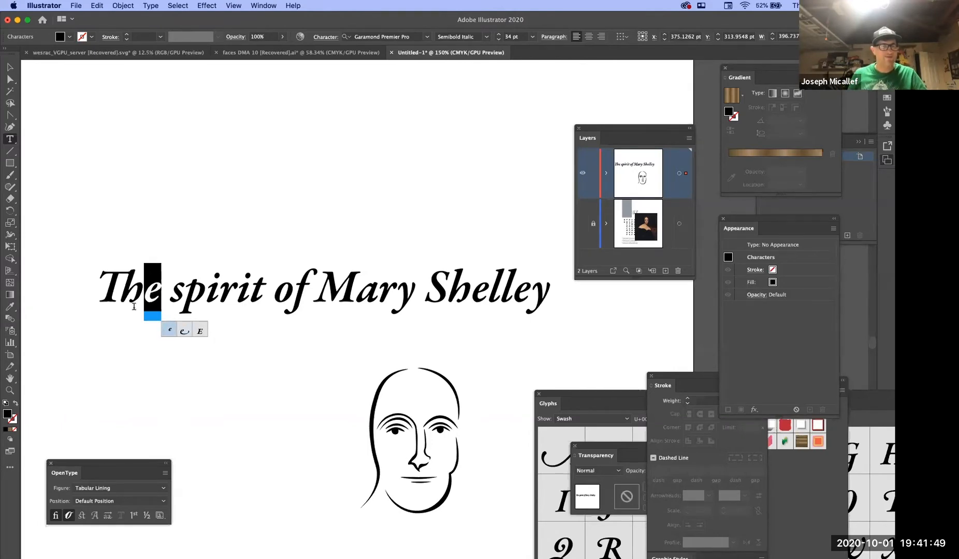
drag(177, 295, 206, 298)
click(176, 294)
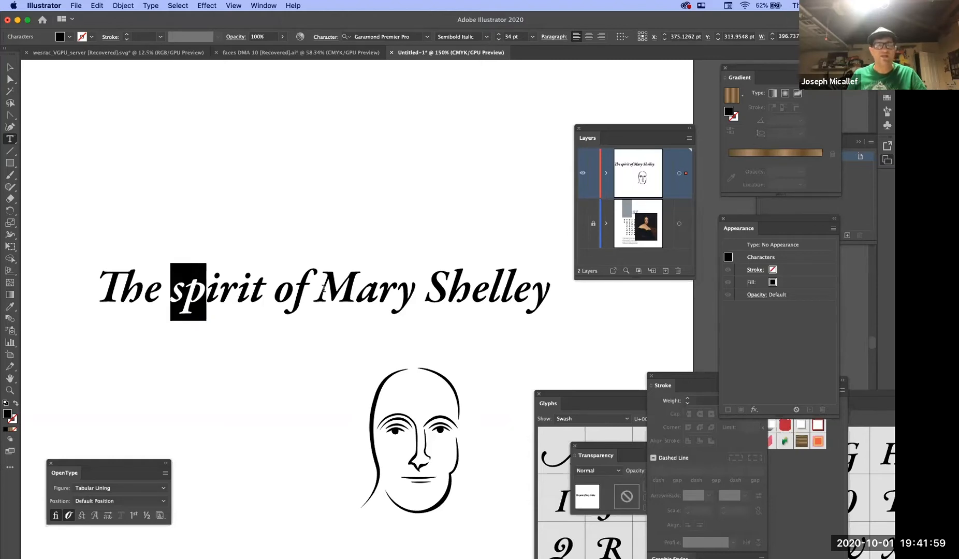
drag(265, 290, 250, 292)
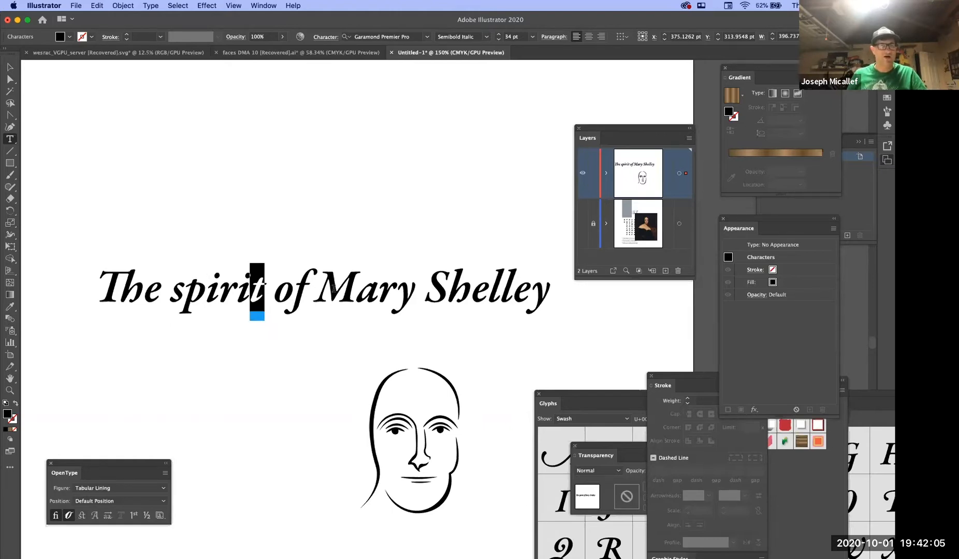
Replace the capital M of "Mary" and the capital S of "Shelley" with their swash alternates
drag(315, 290, 358, 289)
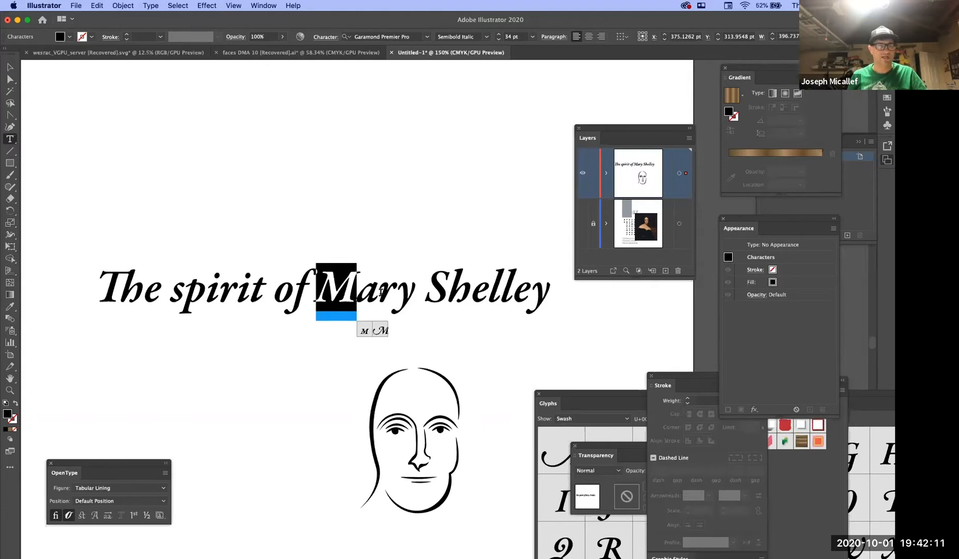
click(381, 330)
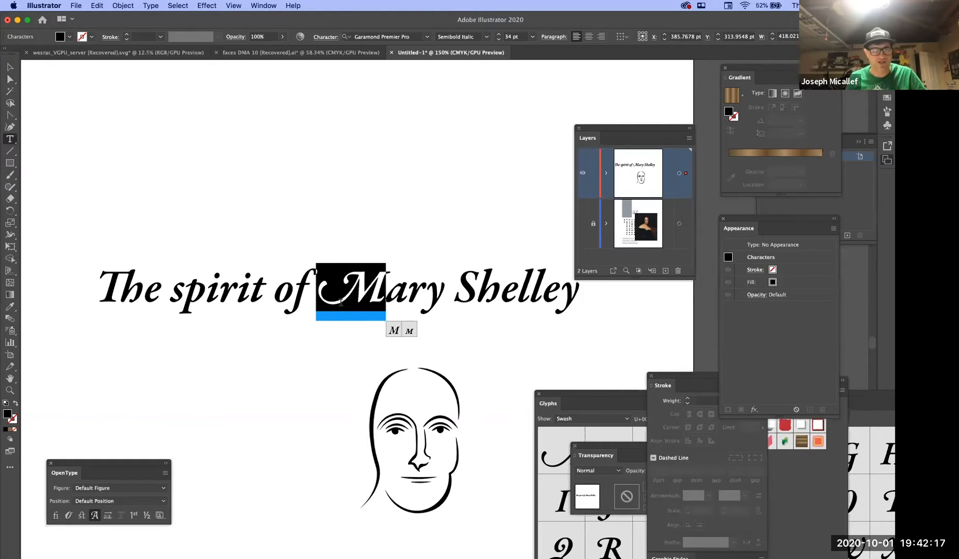
drag(471, 281, 460, 282)
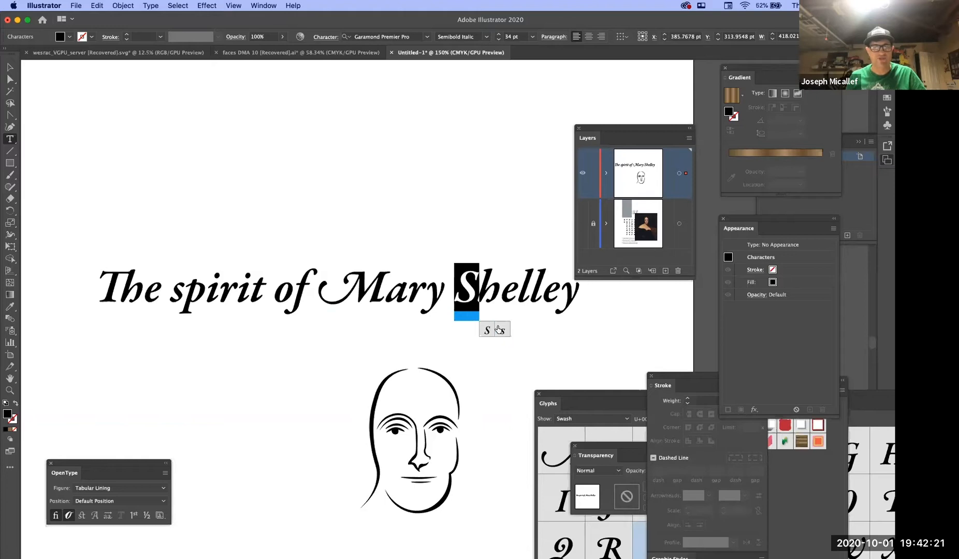
click(500, 330)
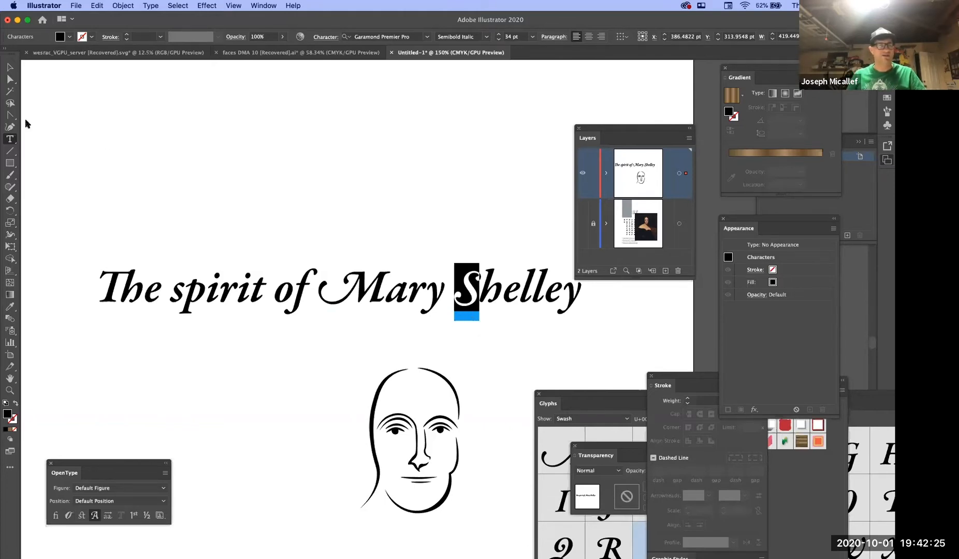
click(463, 304)
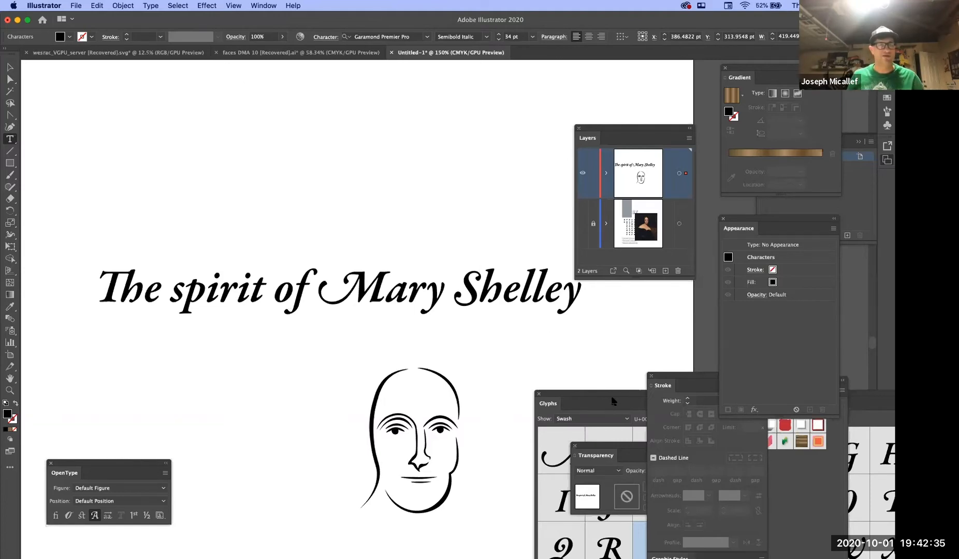
Bring the Glyphs panel into full view over the artboard and set it to show the entire font
click(259, 5)
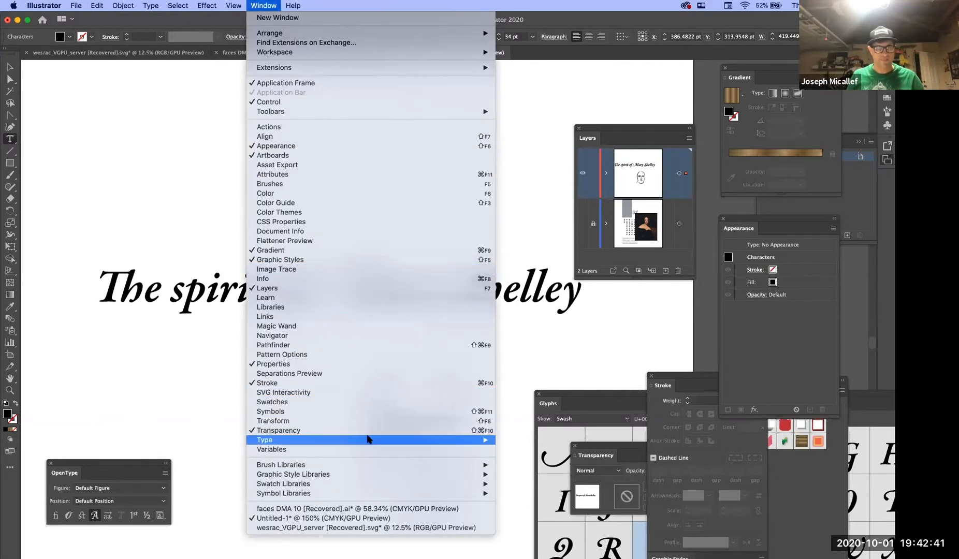
mouse_move(368, 440)
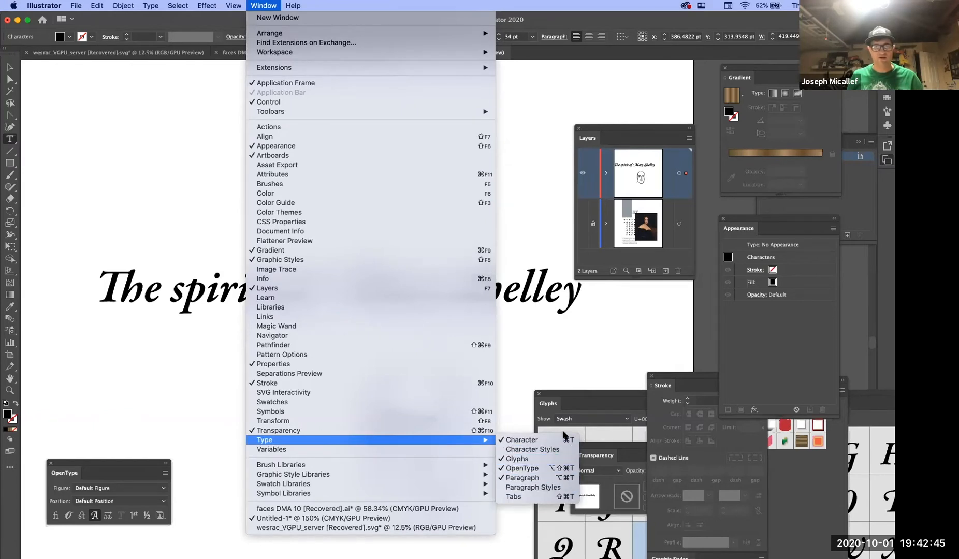
click(587, 396)
drag(574, 392, 434, 97)
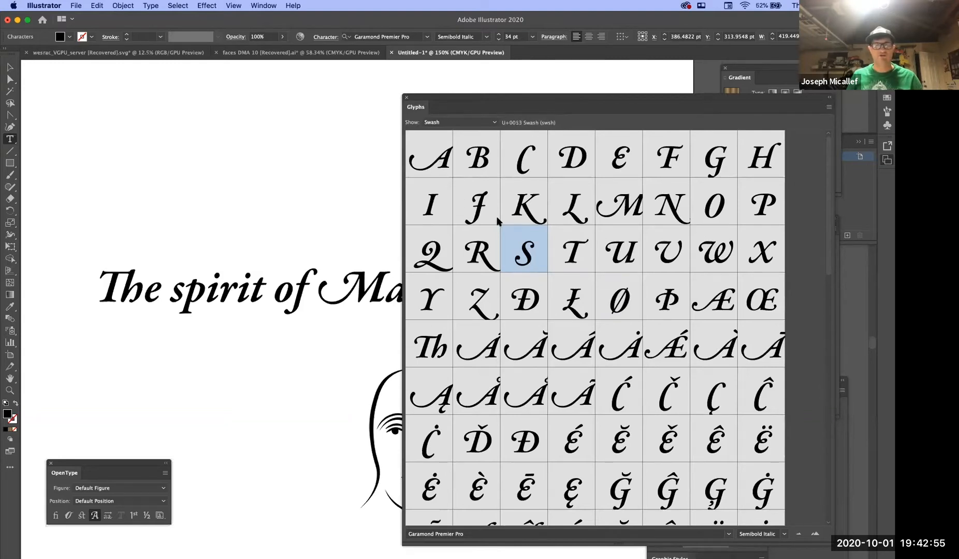
click(469, 124)
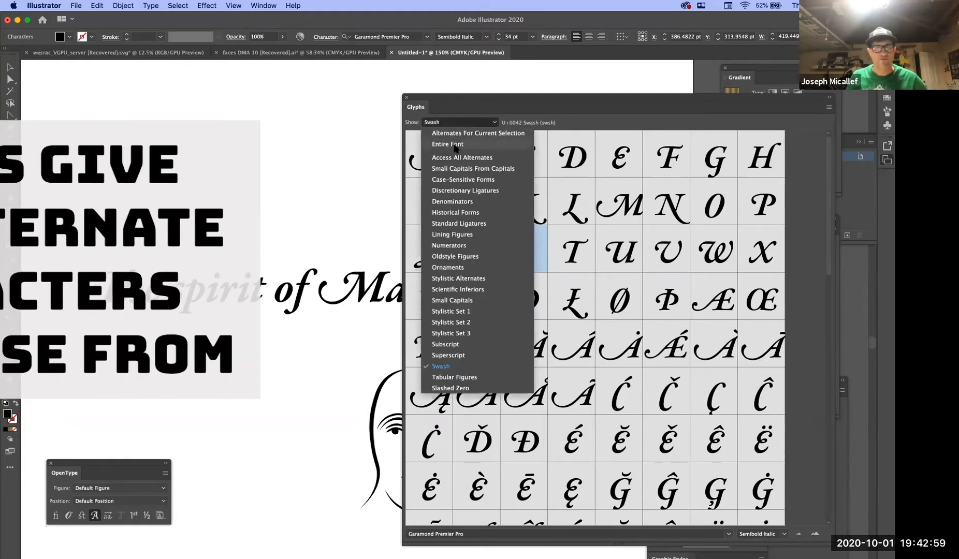
click(459, 144)
Look through the Garamond Premier Pro glyph set for alternate letters and ligatures suited to the heading
scroll(555, 289, down, 8)
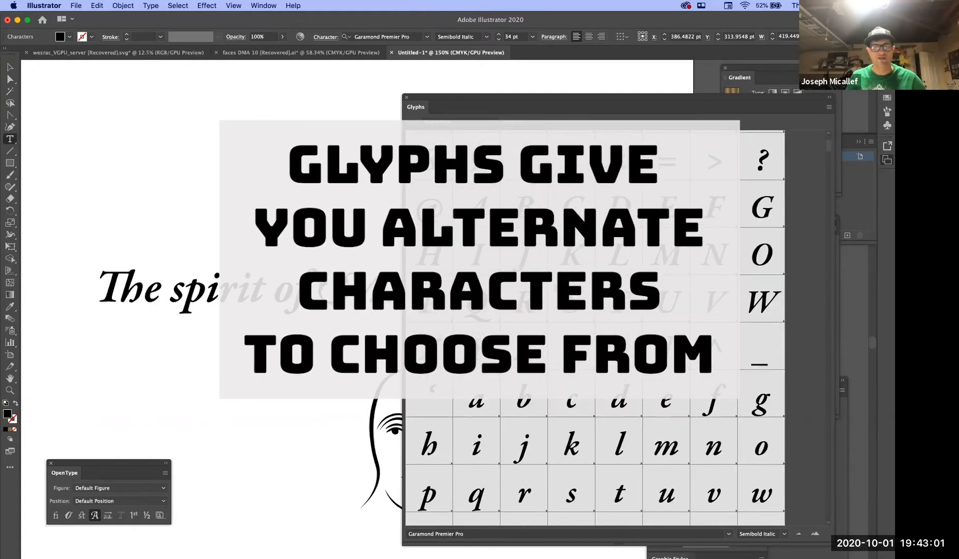
scroll(555, 288, down, 12)
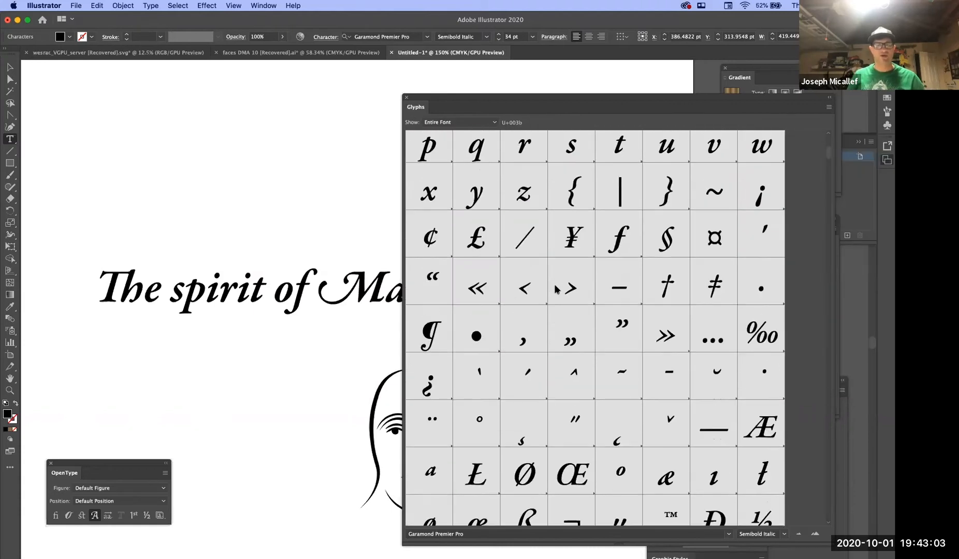
scroll(555, 289, down, 9)
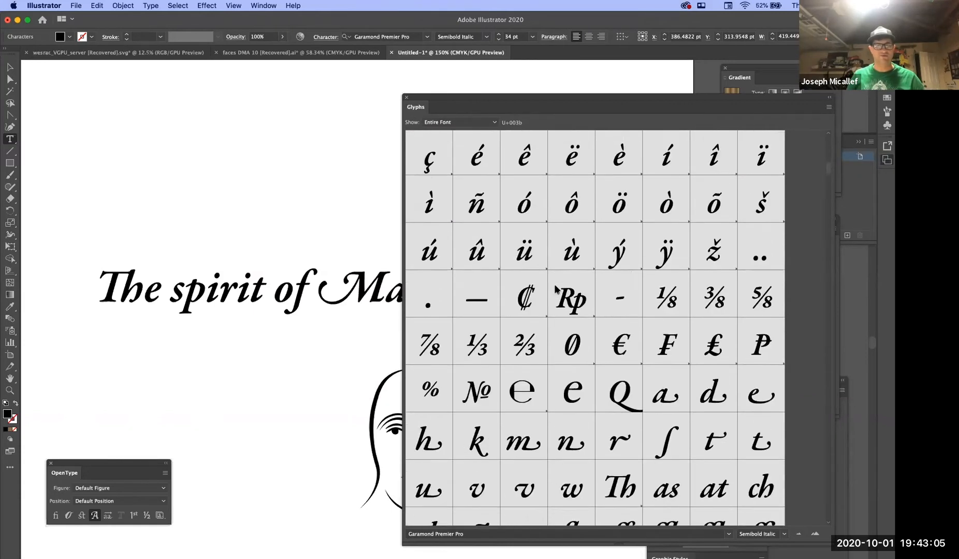
scroll(555, 289, down, 5)
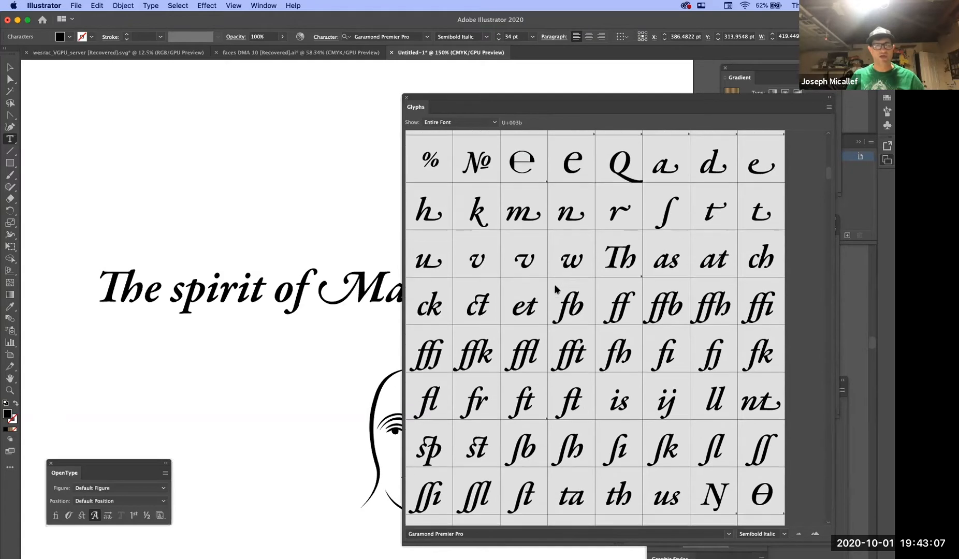
scroll(555, 289, up, 3)
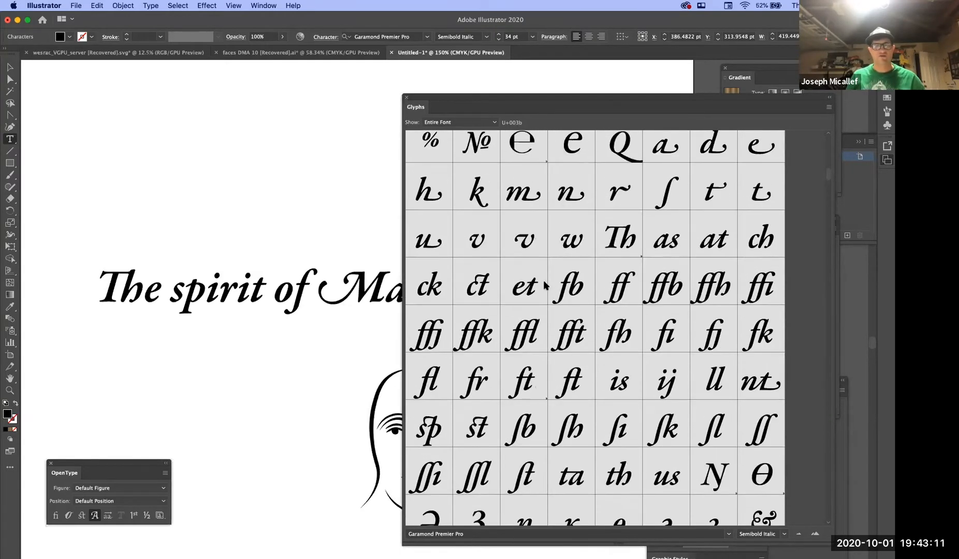
scroll(546, 285, up, 1)
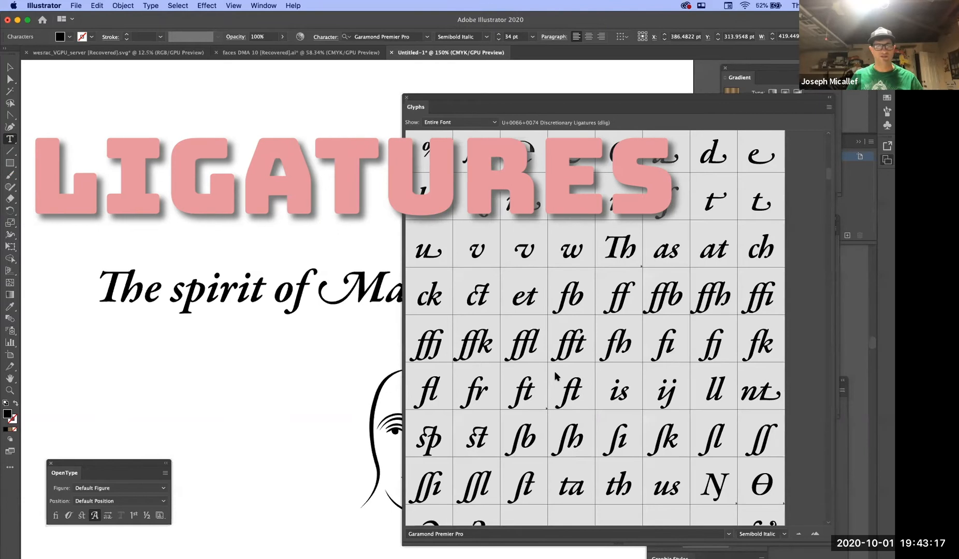
scroll(555, 373, down, 2)
scroll(557, 376, down, 1)
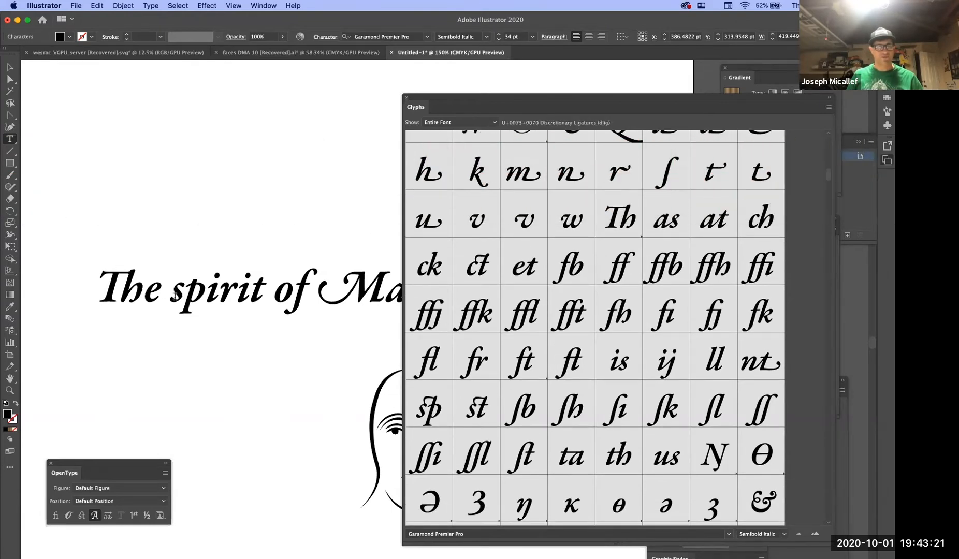
Replace the letters sp in "spirit" with the sp discretionary ligature glyph
drag(171, 295, 203, 301)
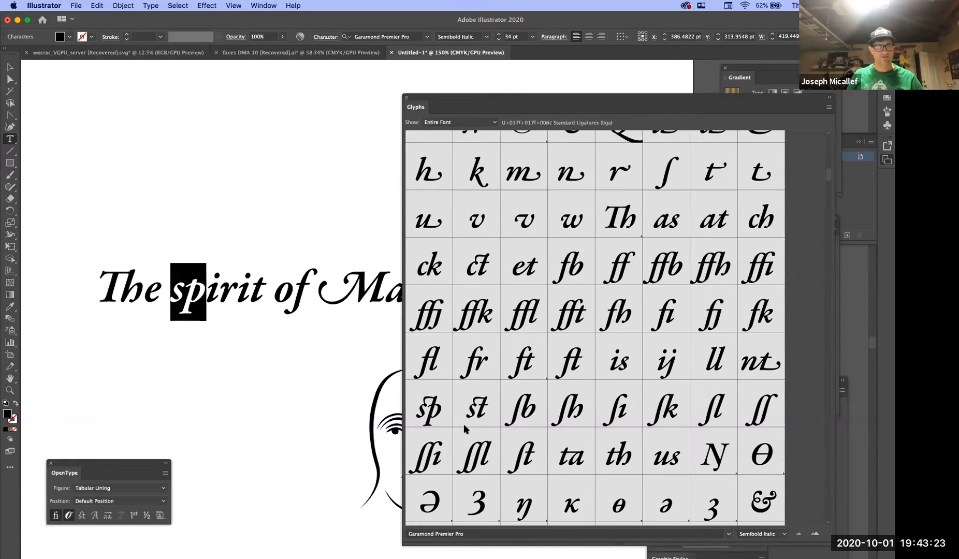
click(421, 403)
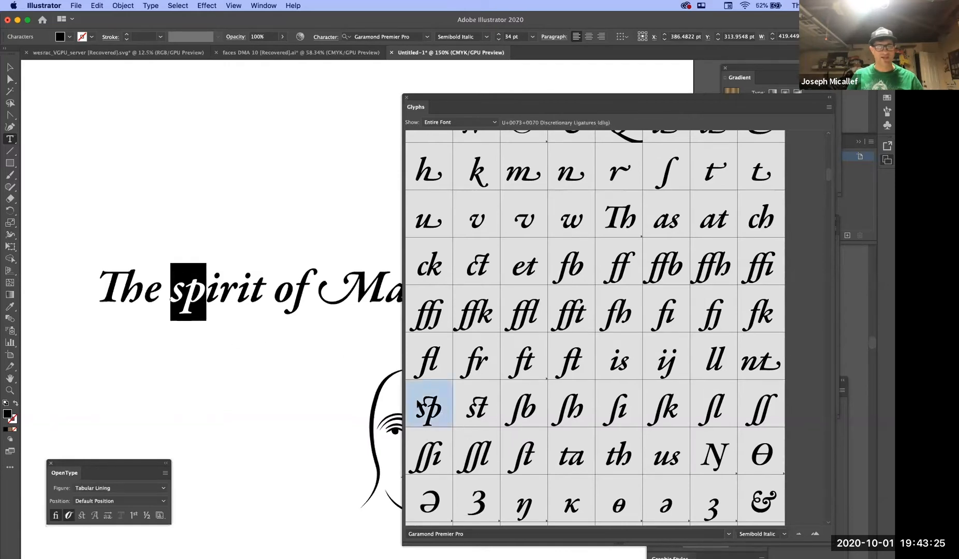
double_click(430, 409)
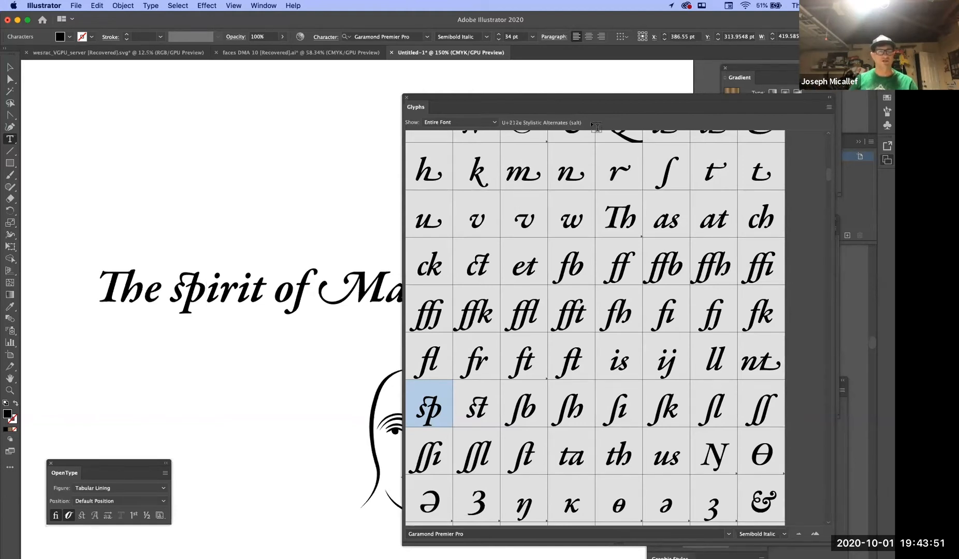
Uncover the whole heading to inspect how the sp ligature in "spirit" selects, with the Glyphs panel moved aside and back
mouse_move(541, 106)
mouse_down()
mouse_move(503, 308)
mouse_move(670, 456)
mouse_move(454, 362)
mouse_move(259, 382)
mouse_up()
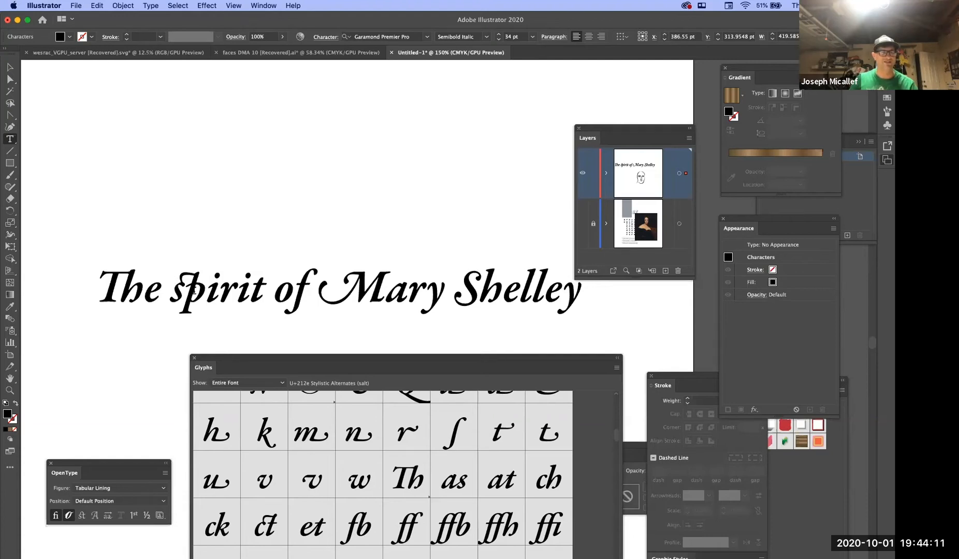
drag(175, 288, 178, 290)
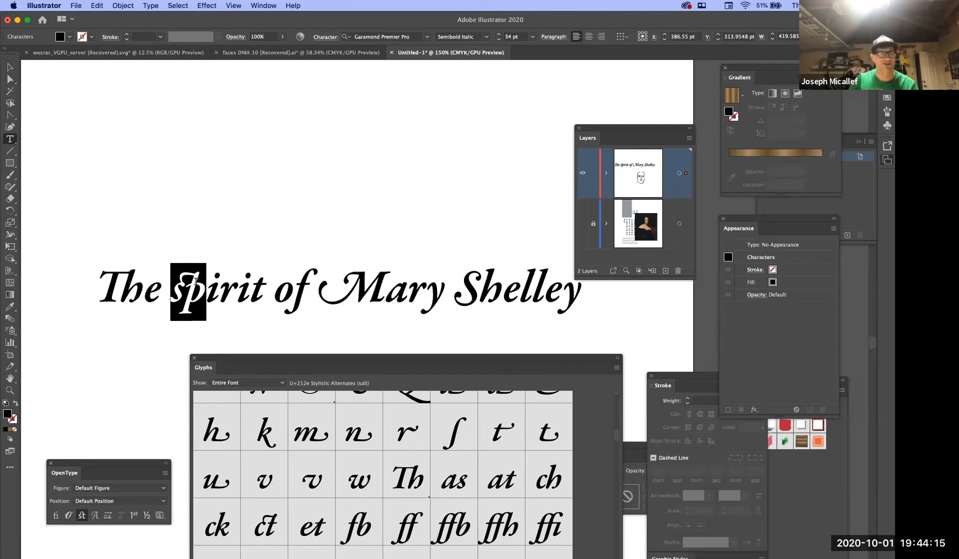
drag(305, 362, 517, 114)
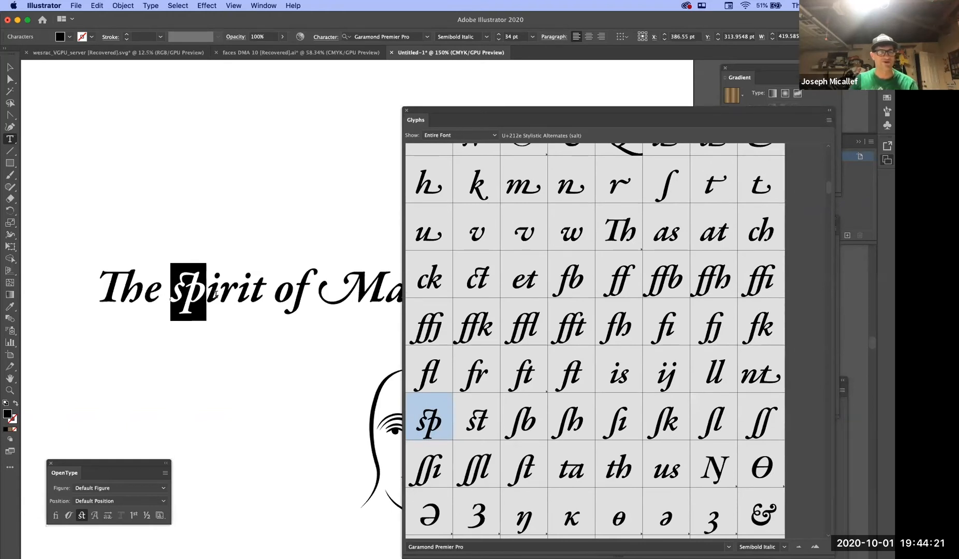
click(186, 303)
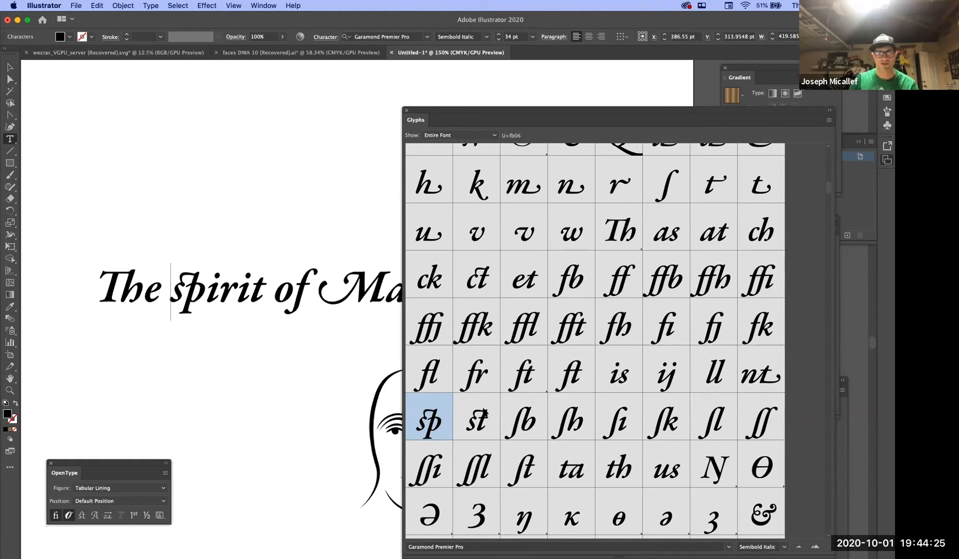
Examine the ampersand alternates in the Garamond Premier Pro glyph set and return to text editing in the word "of"
scroll(516, 292, down, 5)
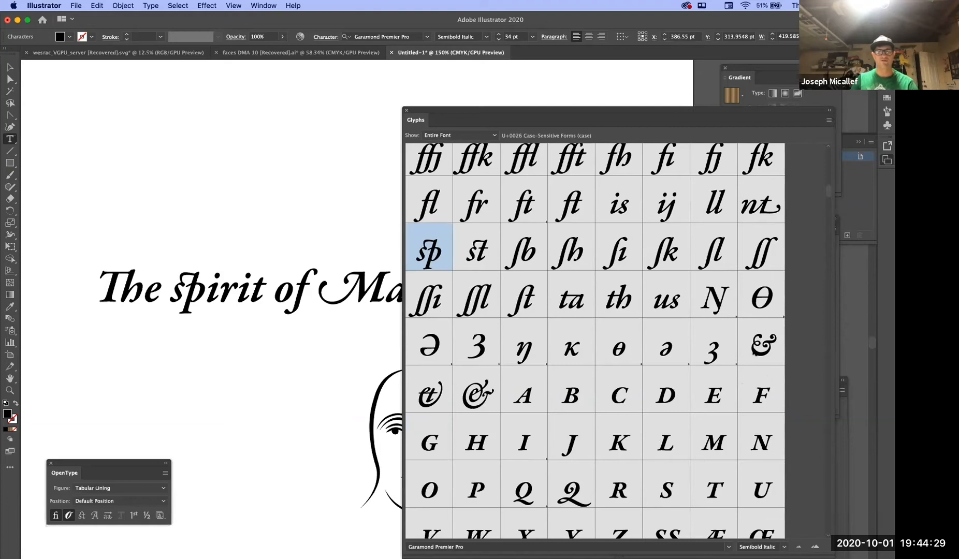
click(740, 355)
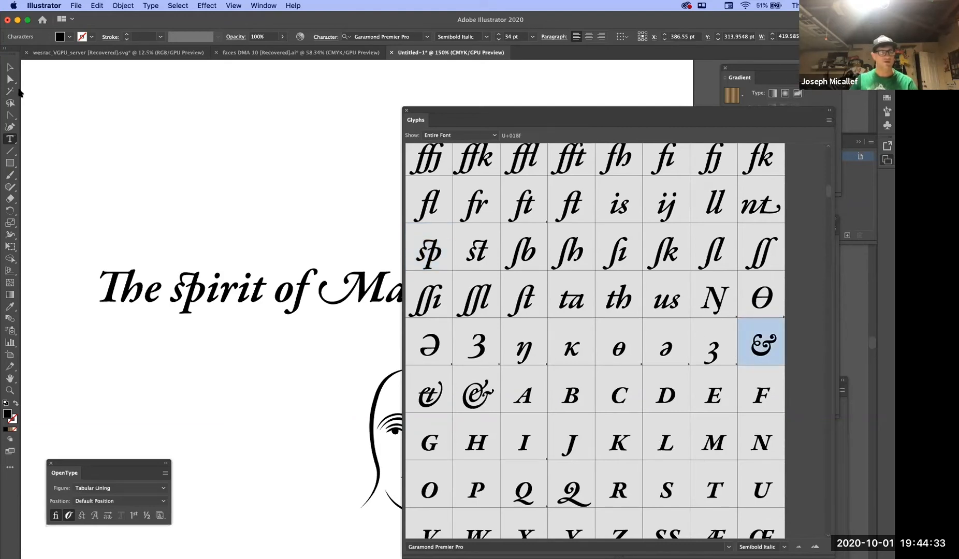
click(10, 138)
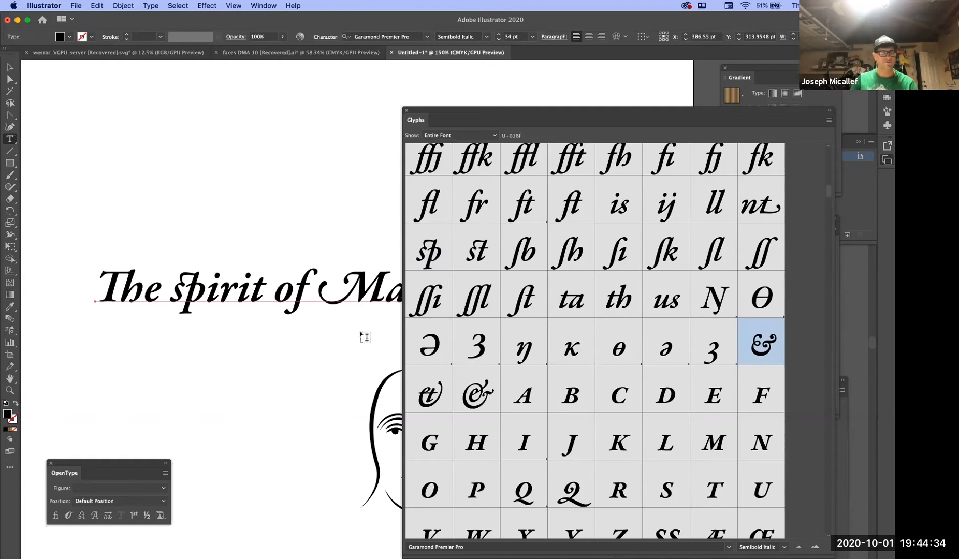
click(293, 290)
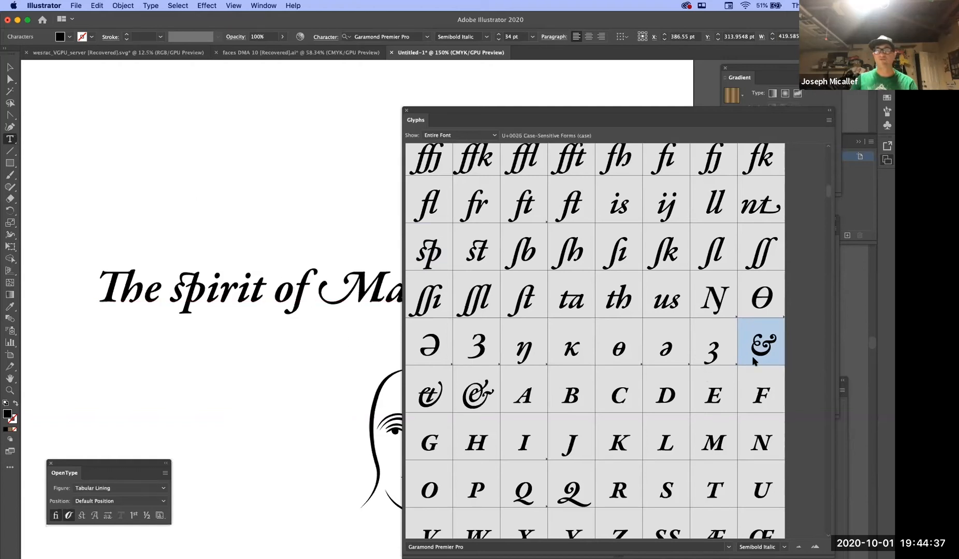
Find the ornaments in the glyph set and insert the right-pointing hand glyph before "The" at the start of the heading
scroll(499, 414, down, 3)
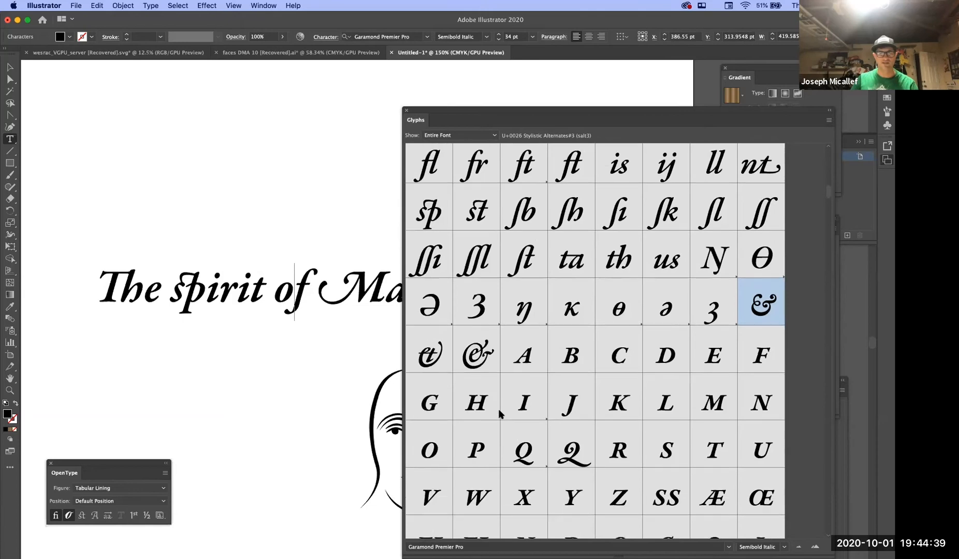
scroll(500, 414, down, 4)
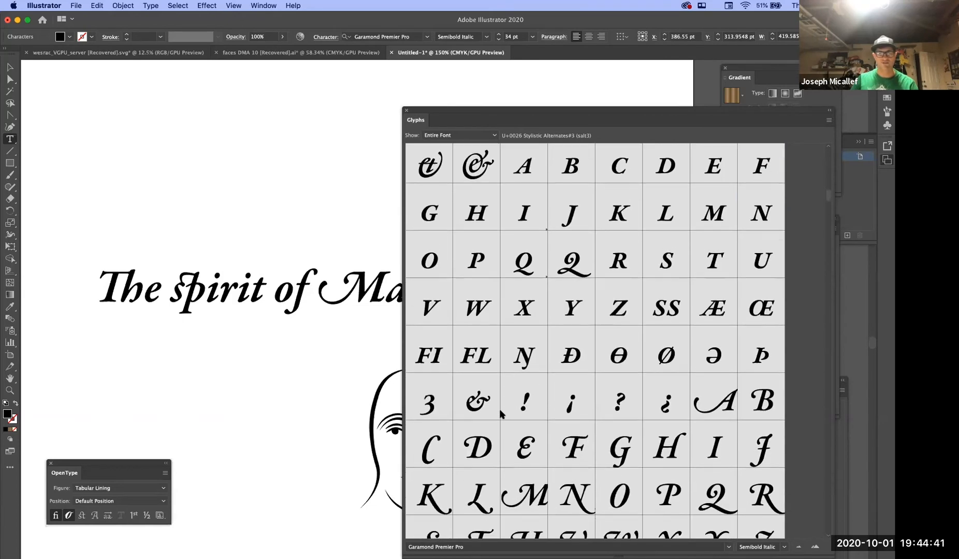
scroll(575, 428, down, 3)
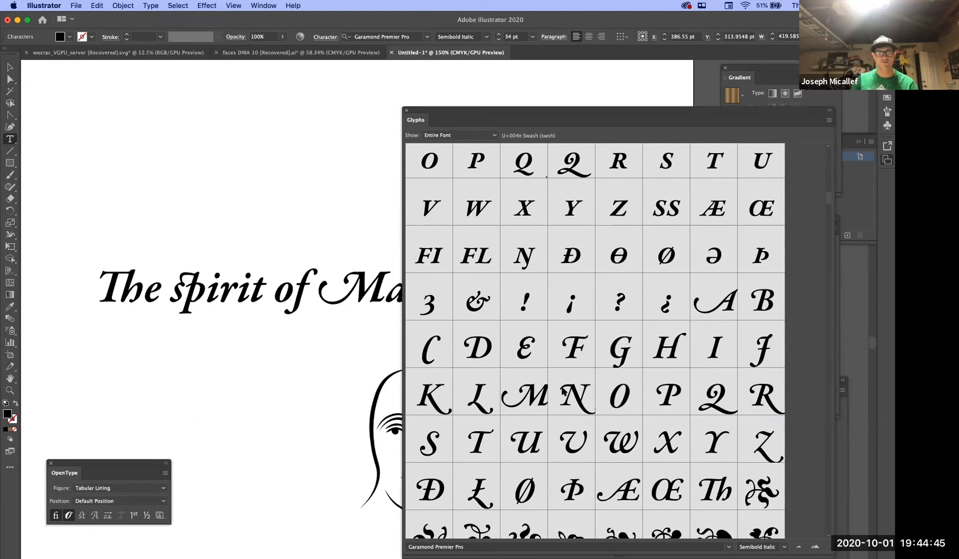
scroll(590, 408, down, 1)
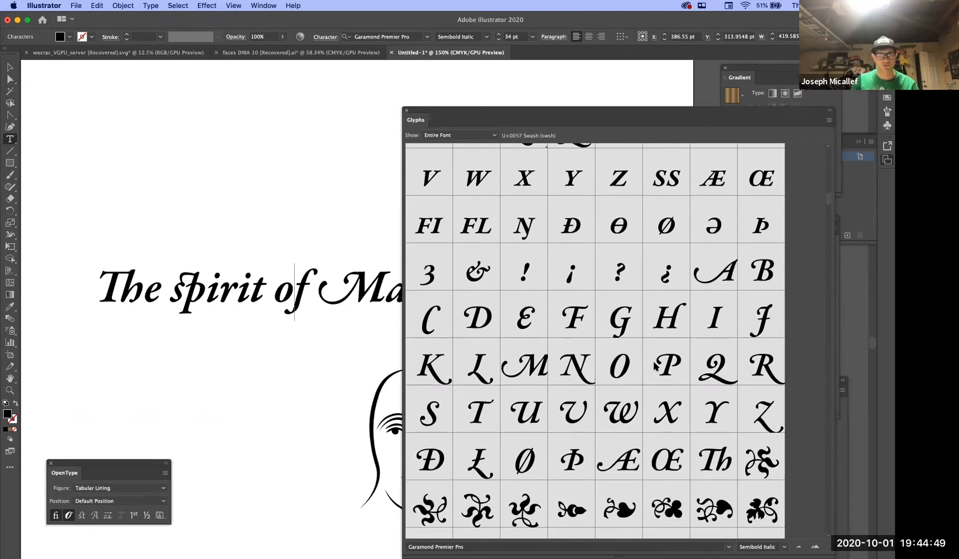
scroll(575, 409, down, 4)
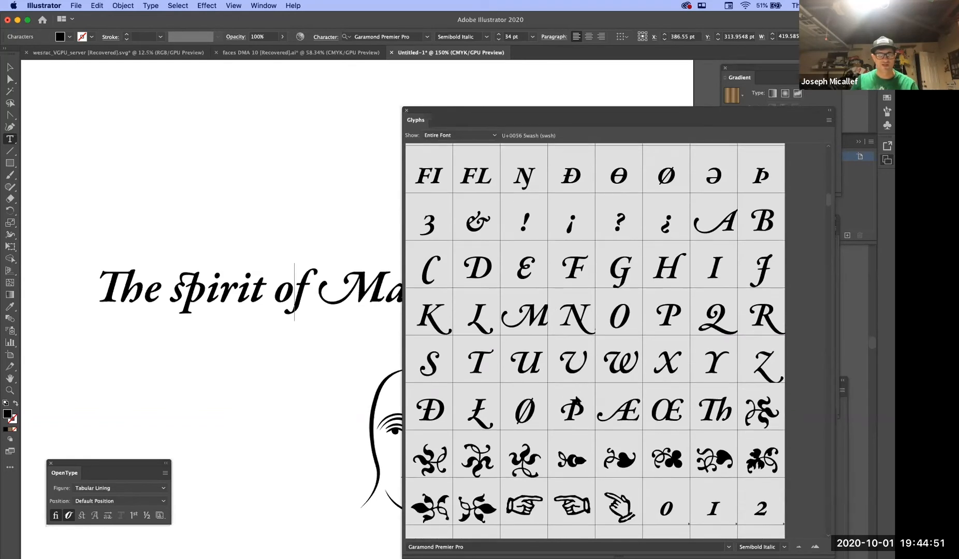
scroll(575, 432, down, 2)
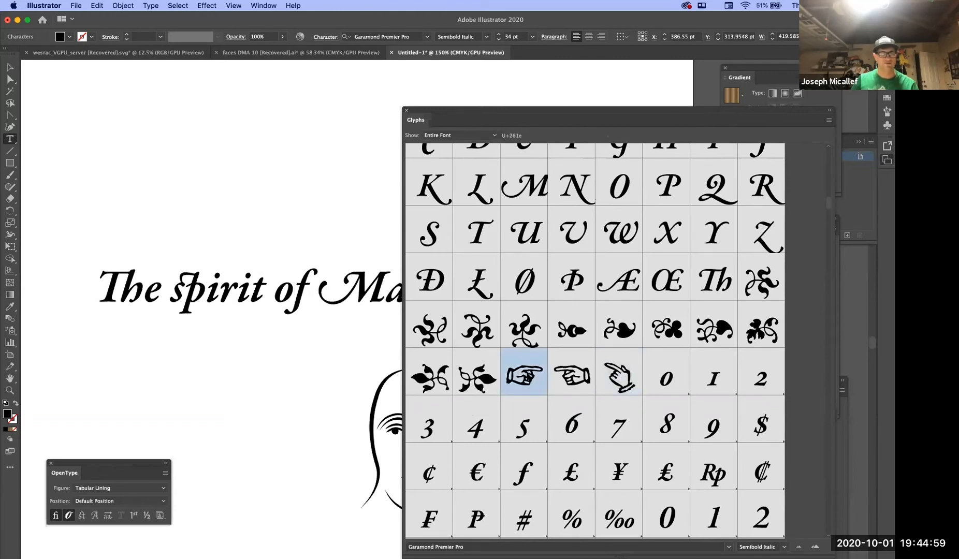
double_click(525, 377)
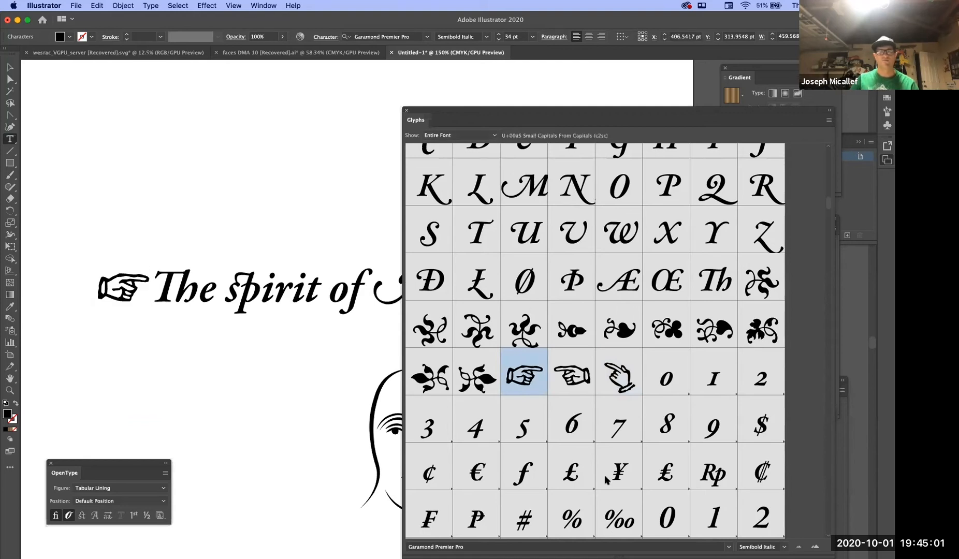
Look through the rest of the font's glyphs, from the figures and symbols to the accented lowercase letters and accented swash capitals
scroll(598, 469, down, 10)
scroll(594, 475, down, 3)
scroll(593, 473, down, 8)
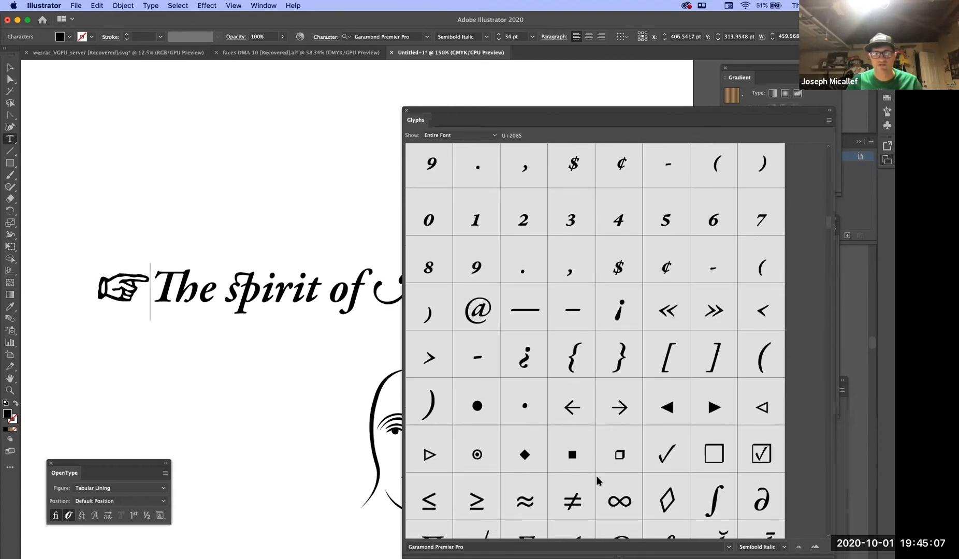
scroll(598, 480, down, 12)
scroll(598, 481, down, 14)
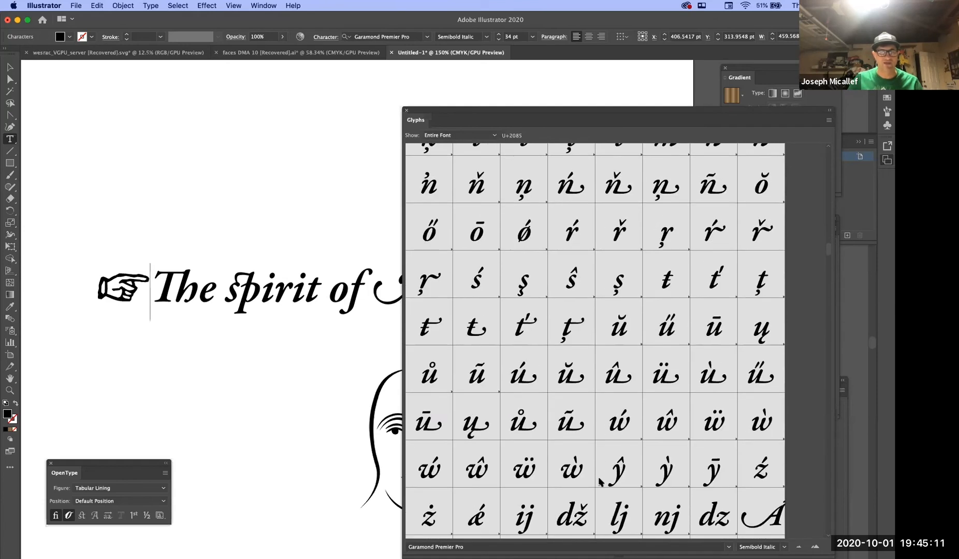
scroll(599, 480, down, 2)
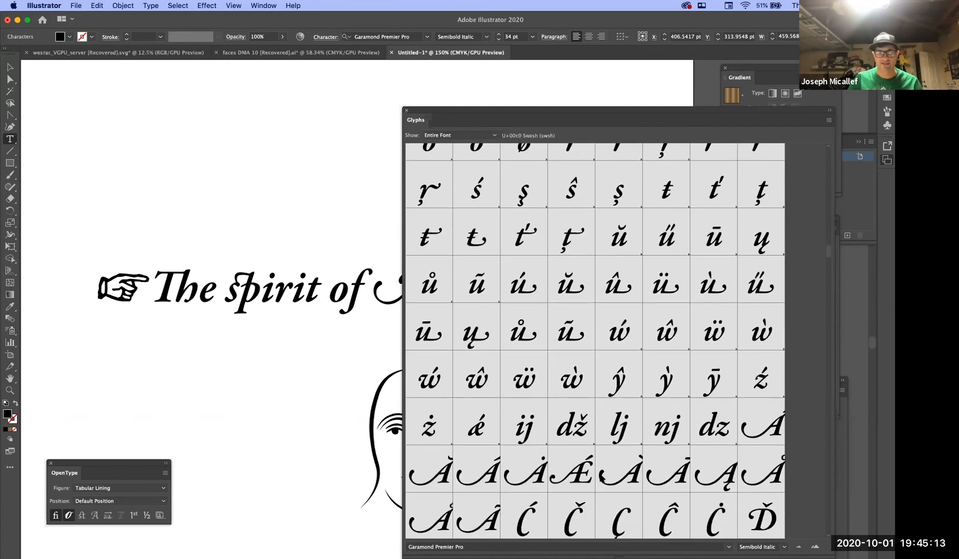
scroll(600, 472, down, 1)
scroll(600, 473, down, 2)
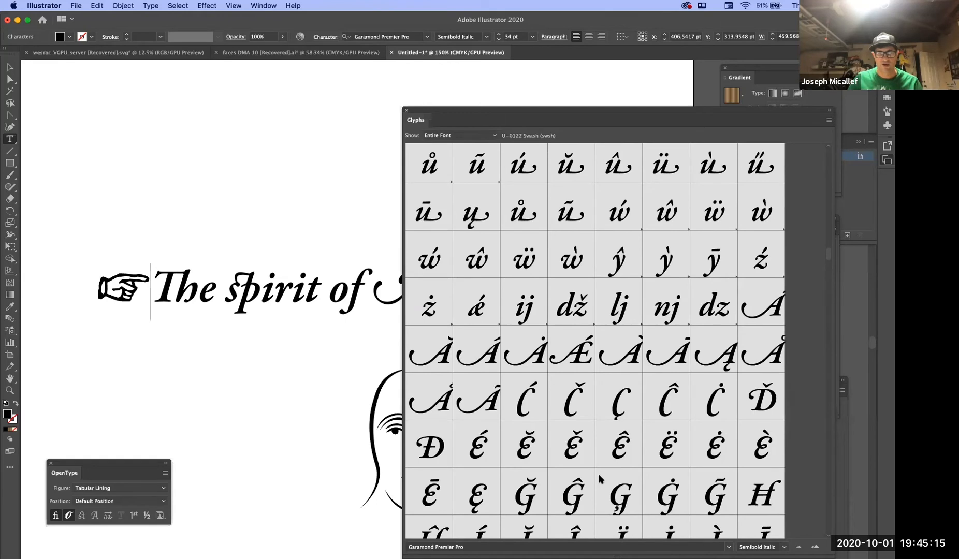
scroll(598, 473, down, 7)
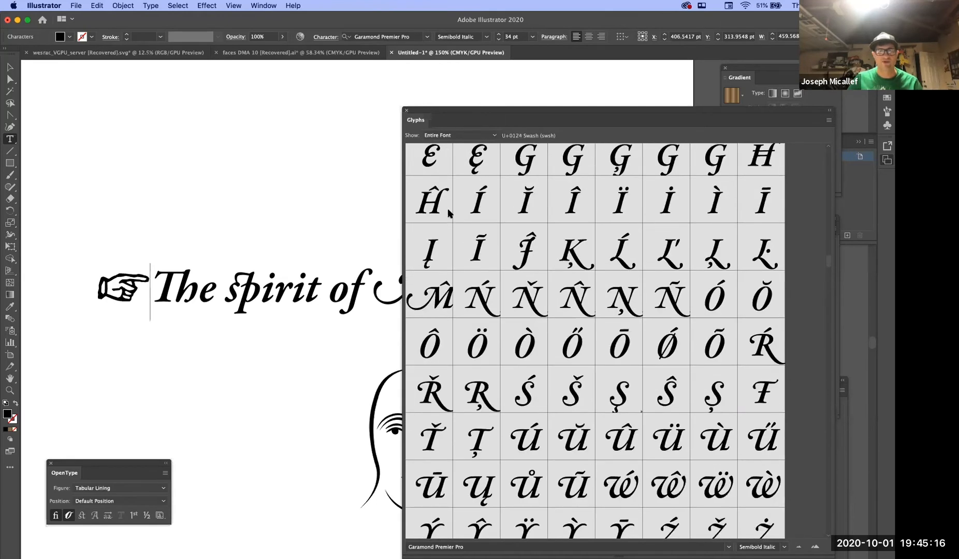
Filter the glyph set to Swash and to Stylistic Set 3 to compare the characters each category offers
click(434, 136)
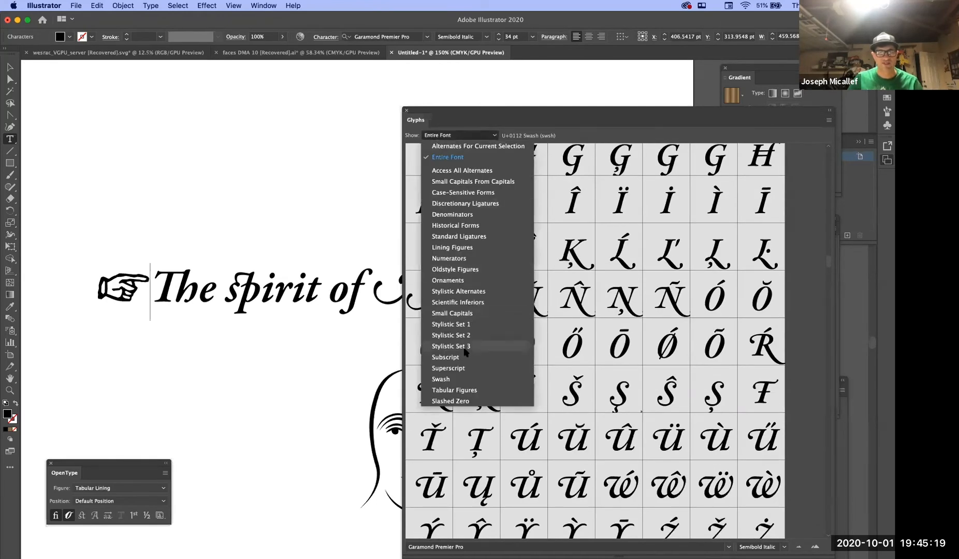
click(467, 379)
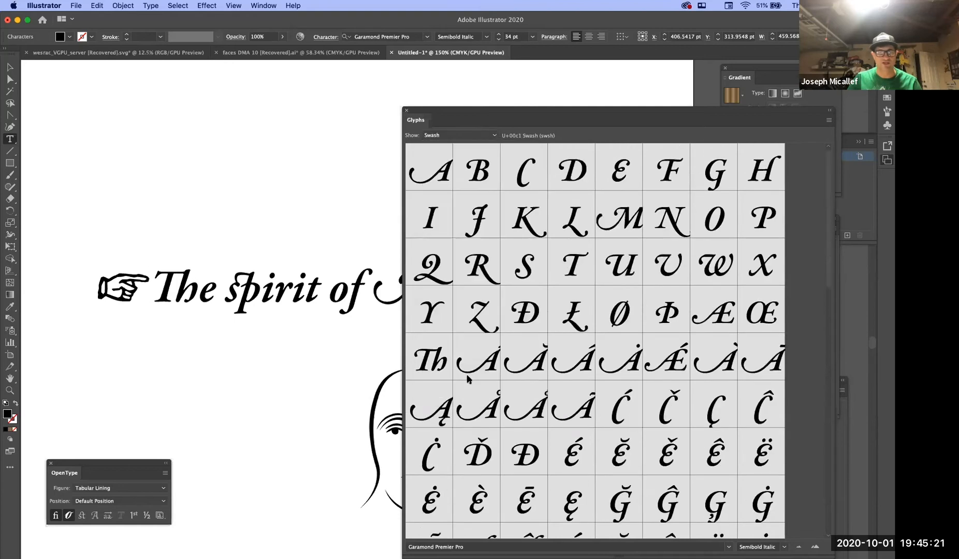
scroll(451, 153, down, 1)
click(456, 136)
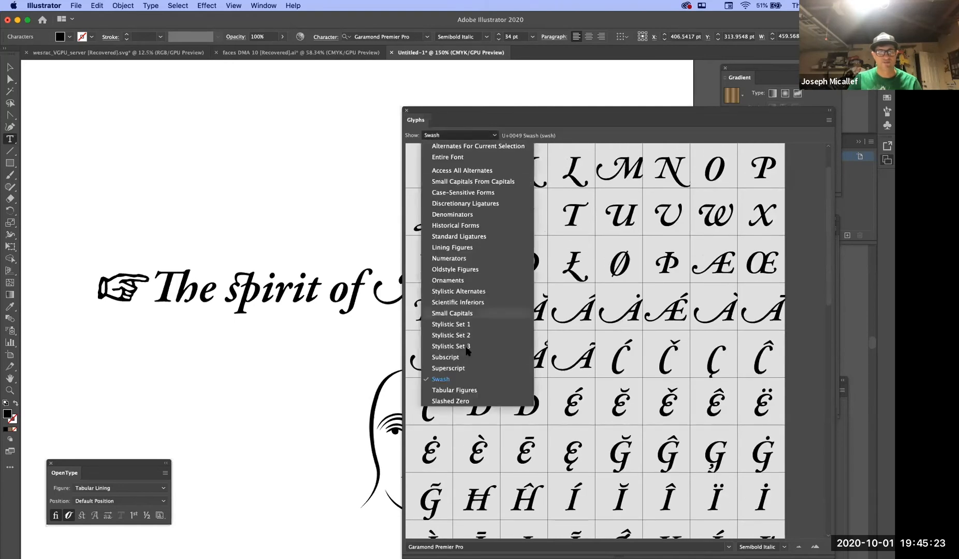
click(465, 347)
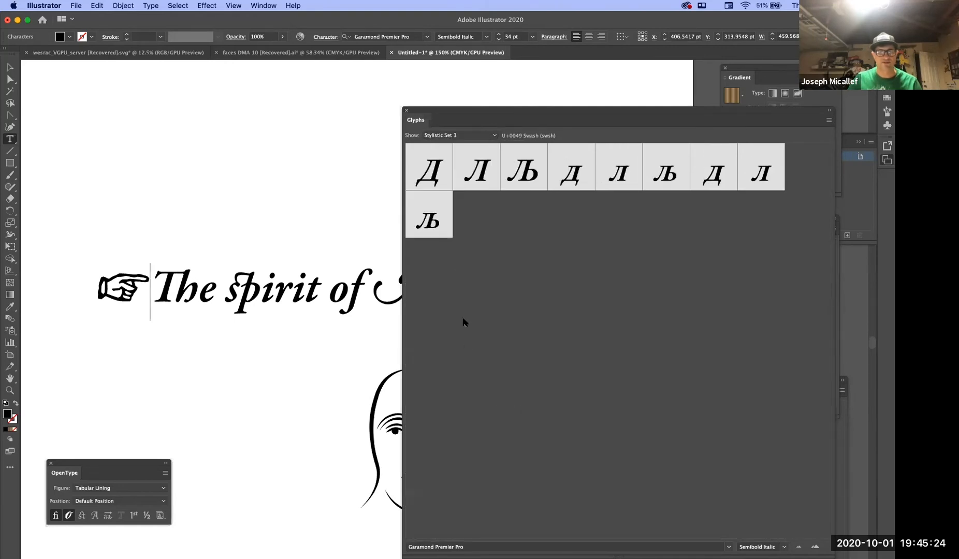
Filter the glyph set to Stylistic Alternates and look over the alternate letterforms
click(444, 137)
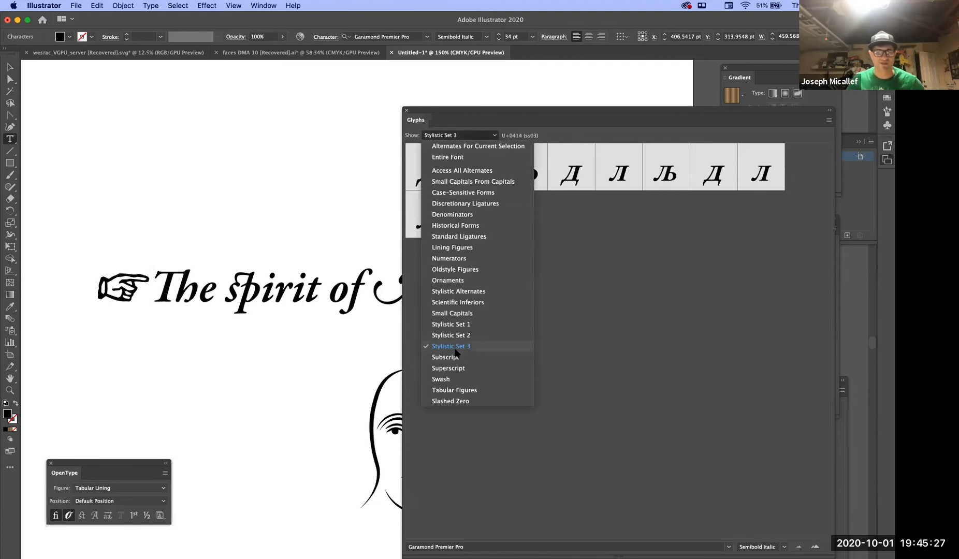
click(462, 292)
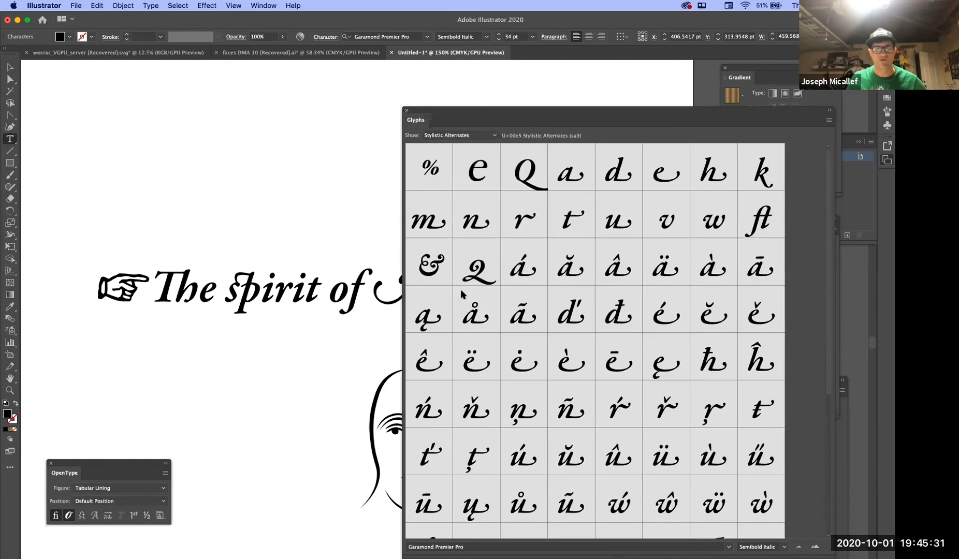
scroll(518, 310, down, 2)
scroll(537, 293, up, 1)
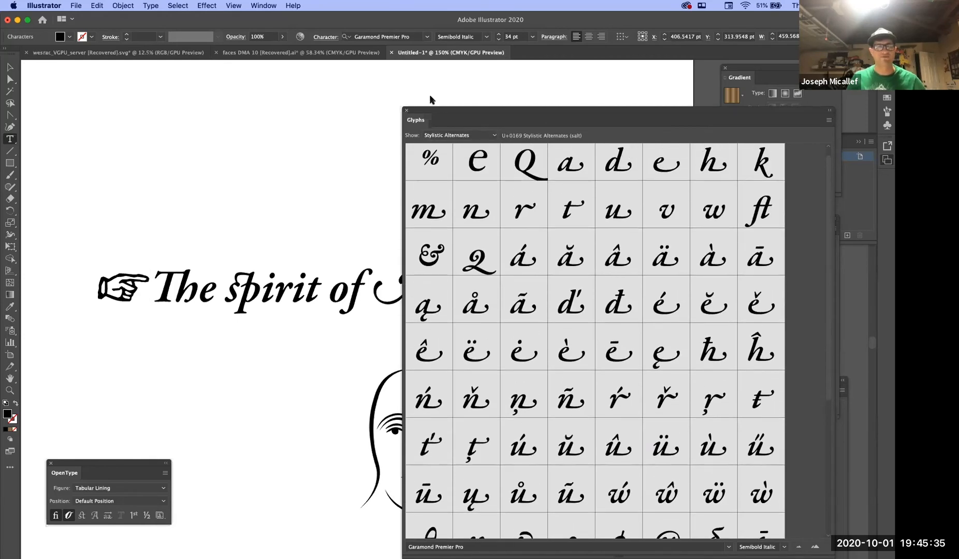
Show only the Standard Ligatures and compare them with the full heading, moving the Glyphs panel aside and back
click(451, 136)
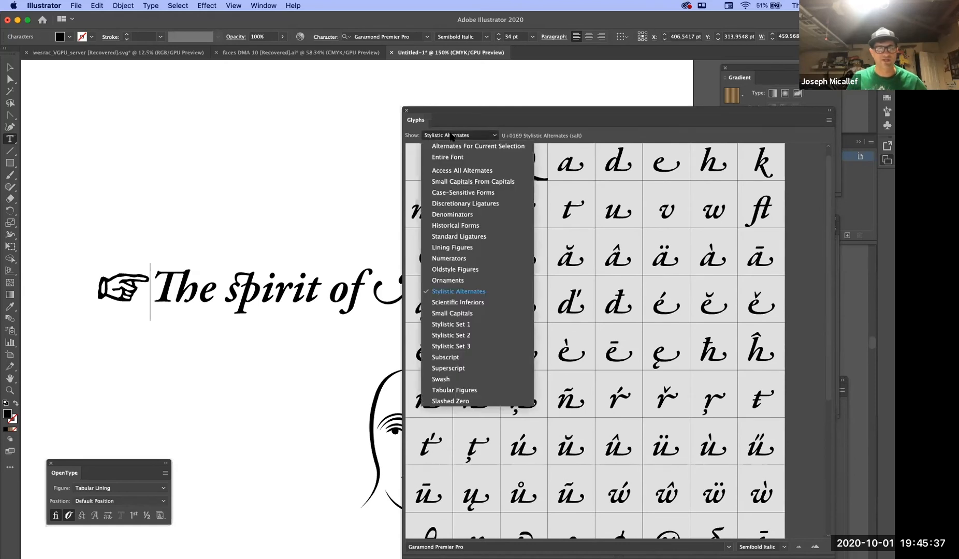
click(473, 237)
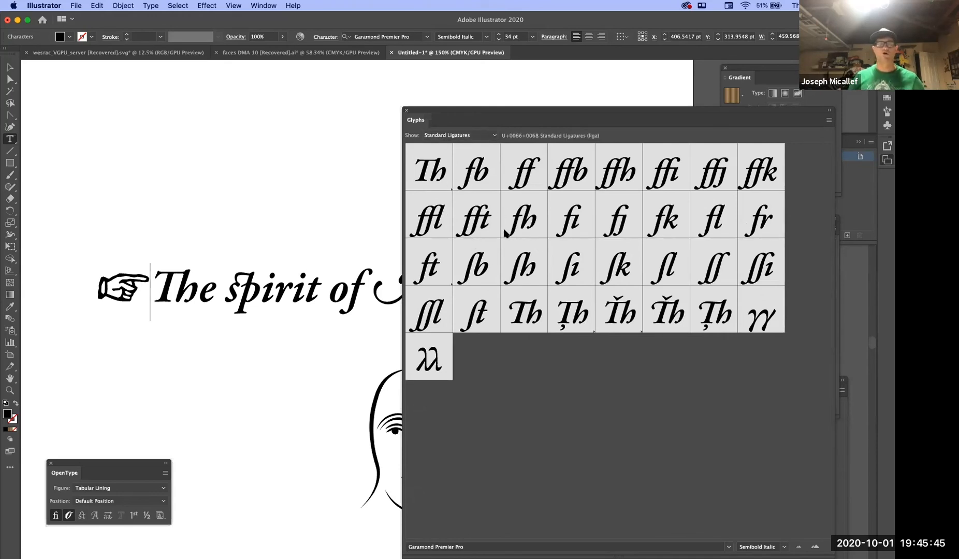
drag(438, 115, 668, 228)
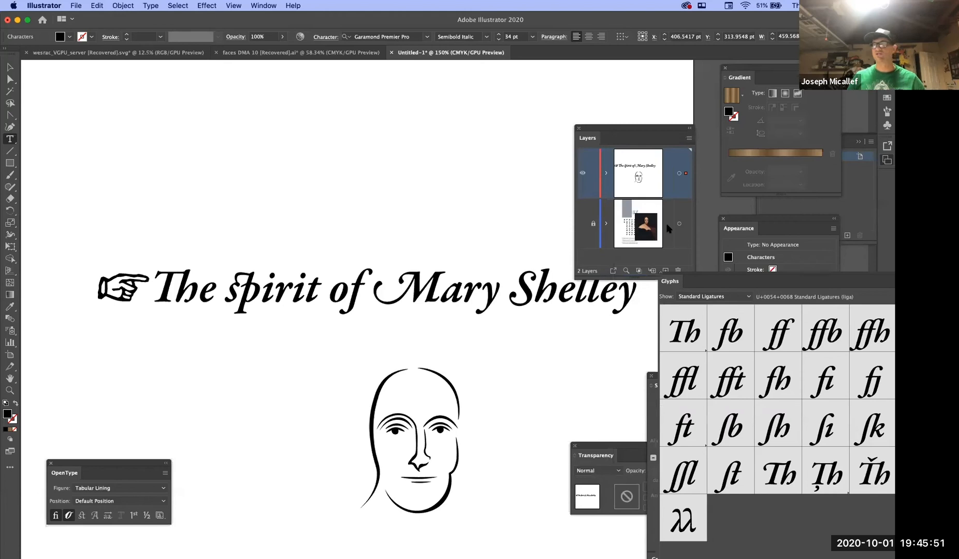
drag(668, 229, 489, 100)
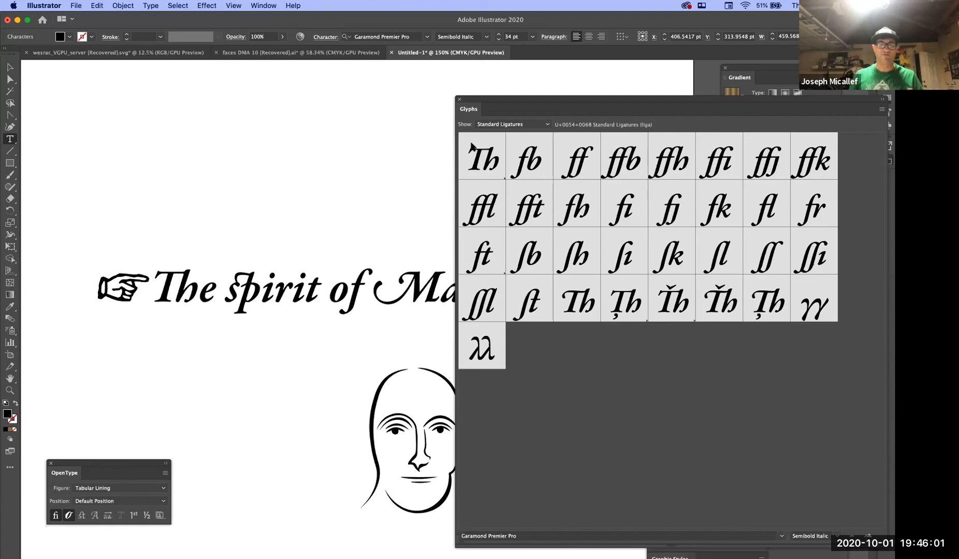
Review the Historical Forms and Case-Sensitive Forms glyph categories and check the list of remaining categories
click(504, 124)
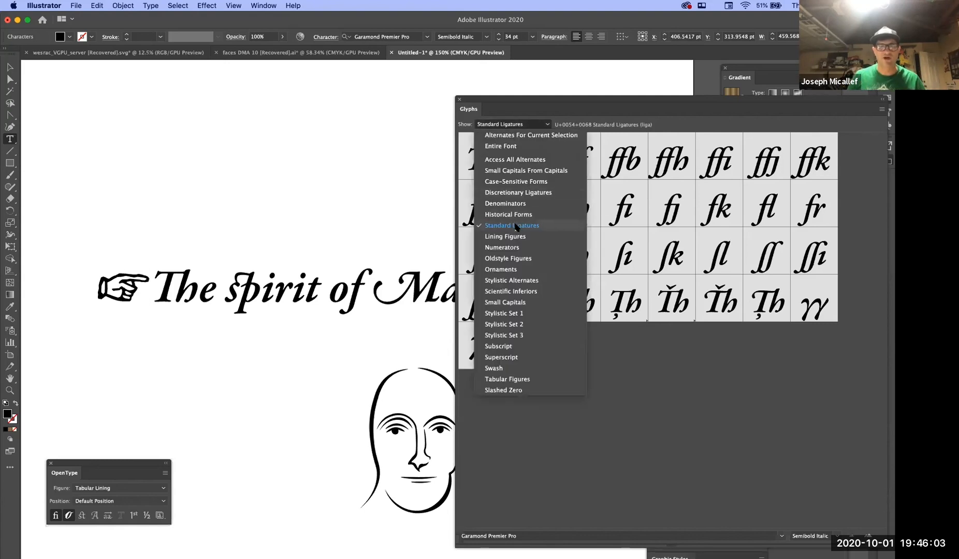
click(513, 214)
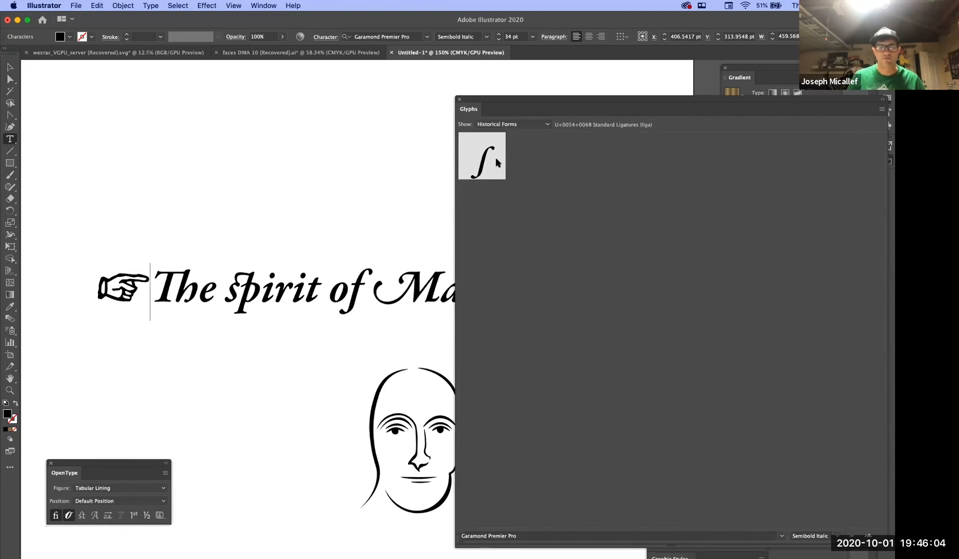
click(501, 124)
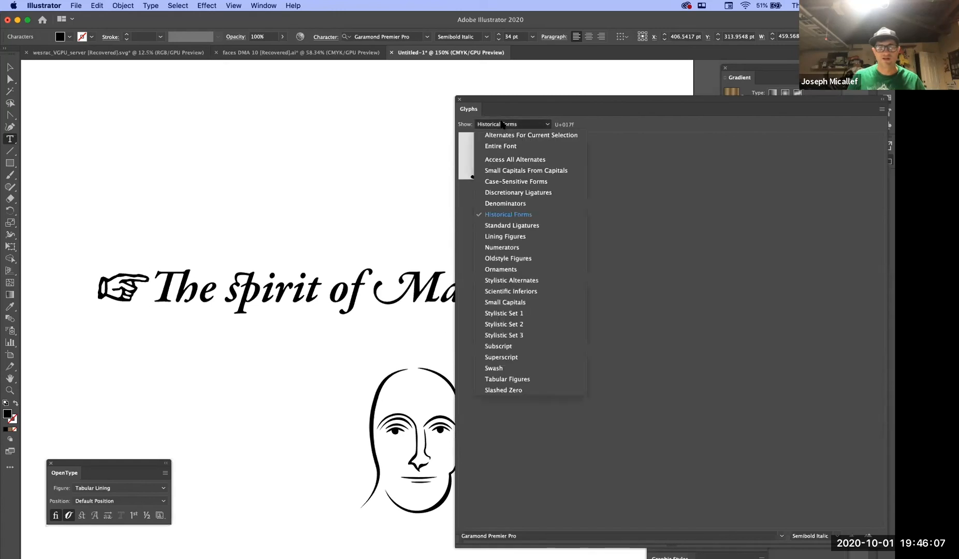
click(538, 183)
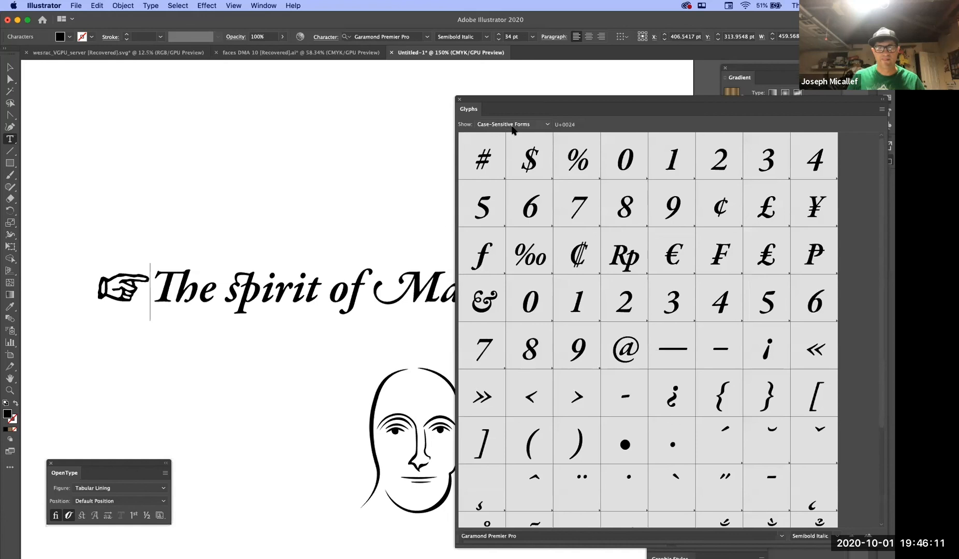
click(510, 124)
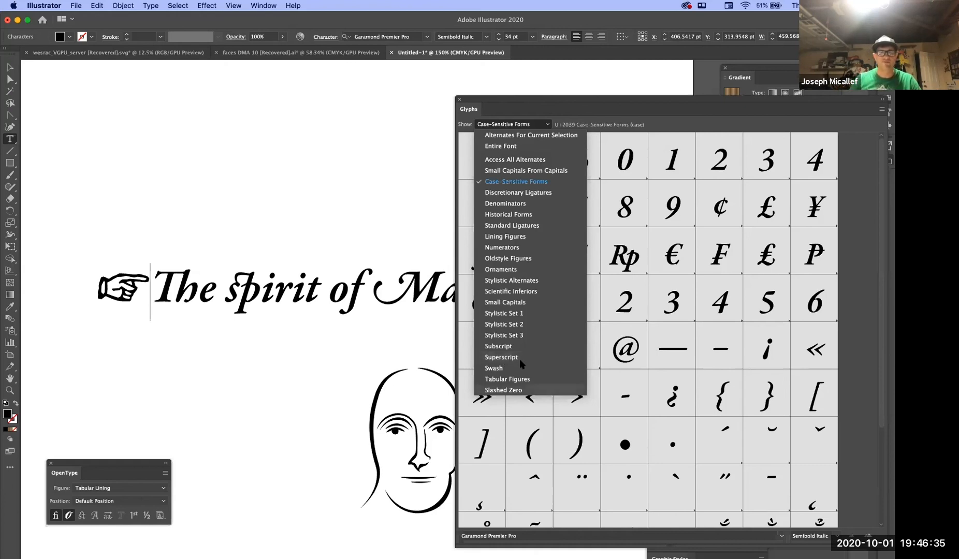
Move the heading up and left on the artboard to about X 363 pt, Y 217 pt, and clear the Glyphs and Layers panels away
mouse_move(585, 110)
mouse_down()
mouse_move(586, 346)
mouse_move(402, 383)
mouse_move(216, 392)
mouse_up()
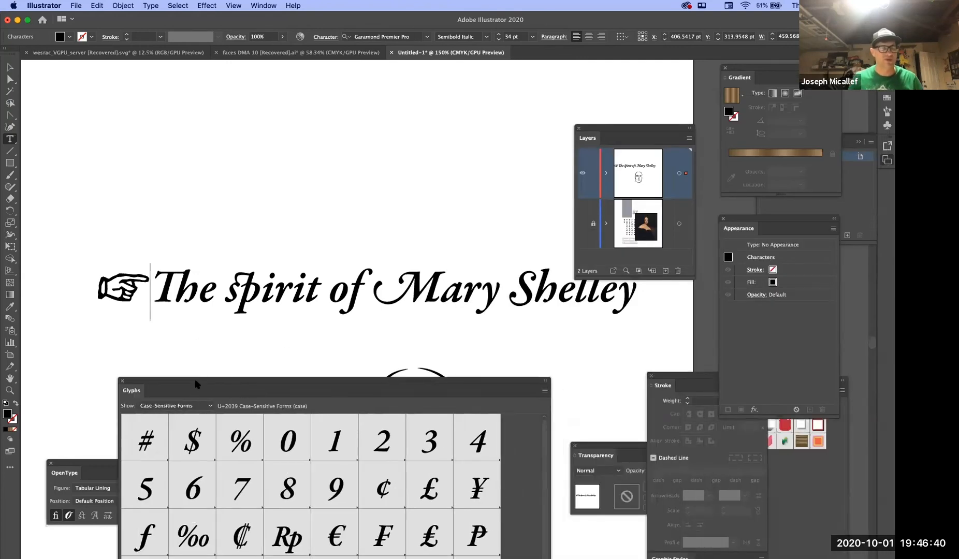
key(Escape)
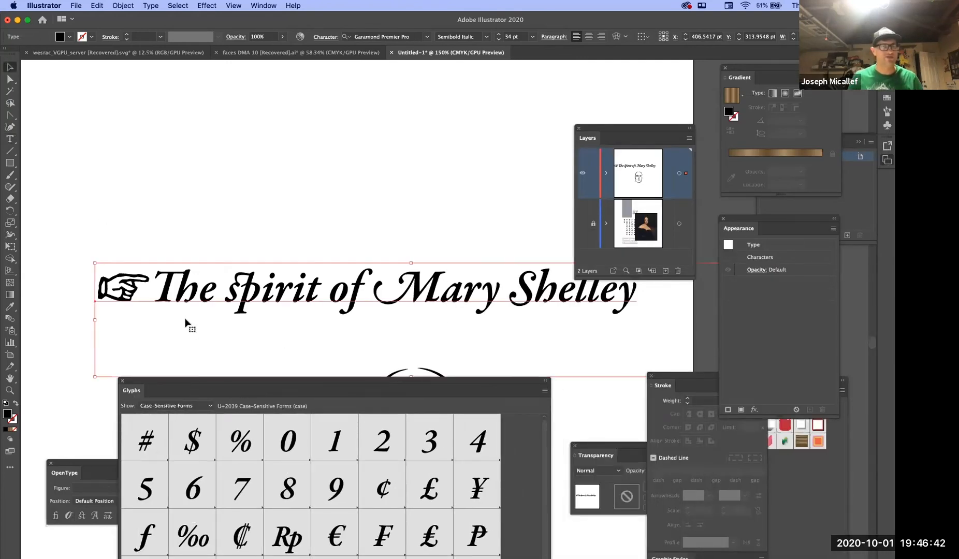
drag(212, 390, 590, 432)
drag(375, 256, 315, 122)
drag(594, 134, 759, 419)
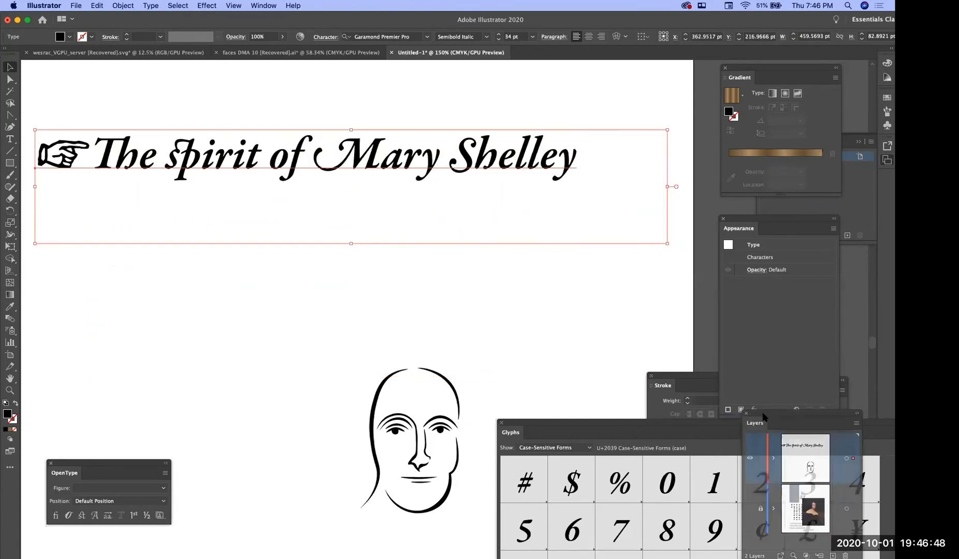
drag(539, 430, 701, 446)
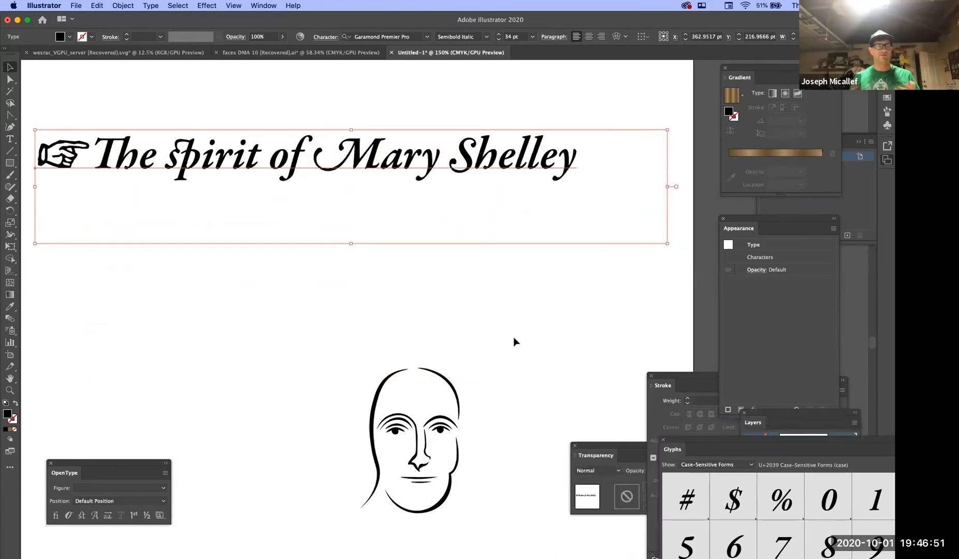